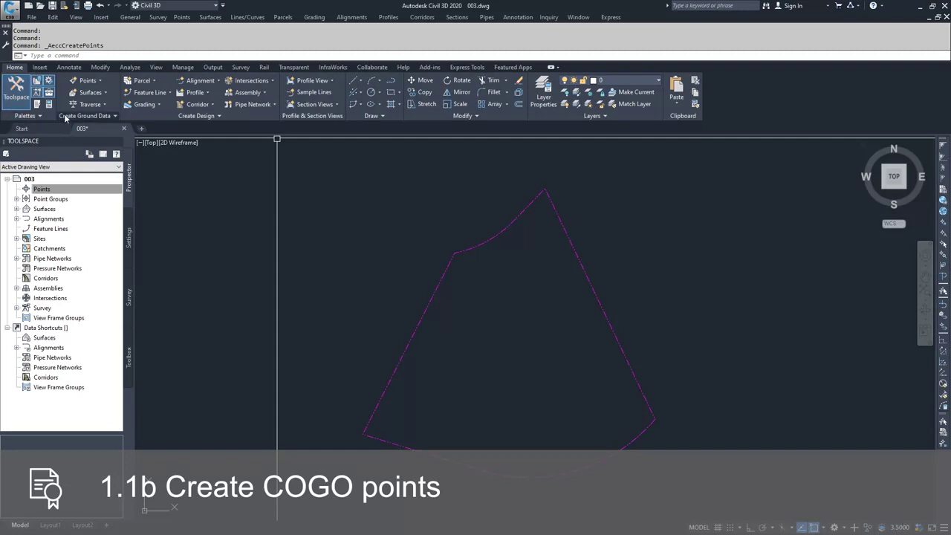
- Open the Home tab's Points dropdown to reach Point Creation Tools
{"action": "left_click", "coordinate": [101, 80]}
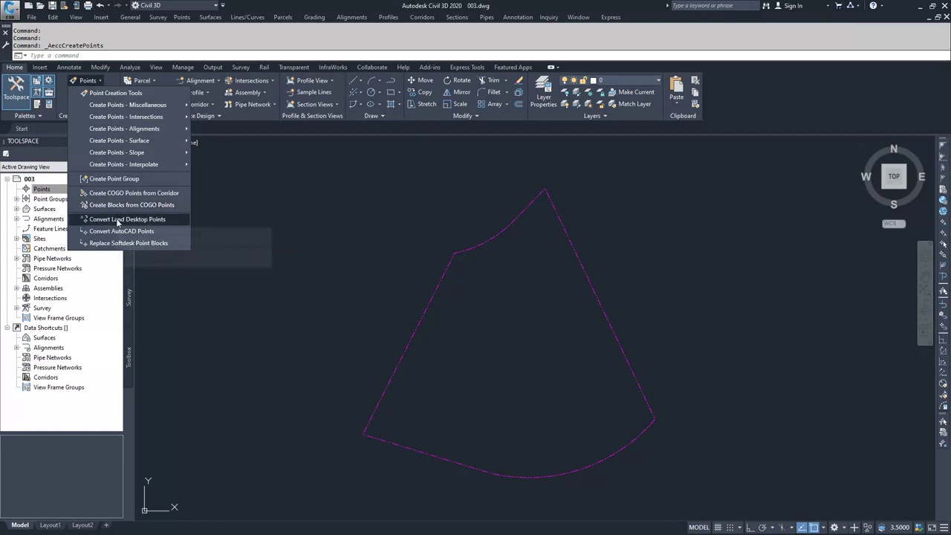
{"action": "left_click", "coordinate": [125, 93]}
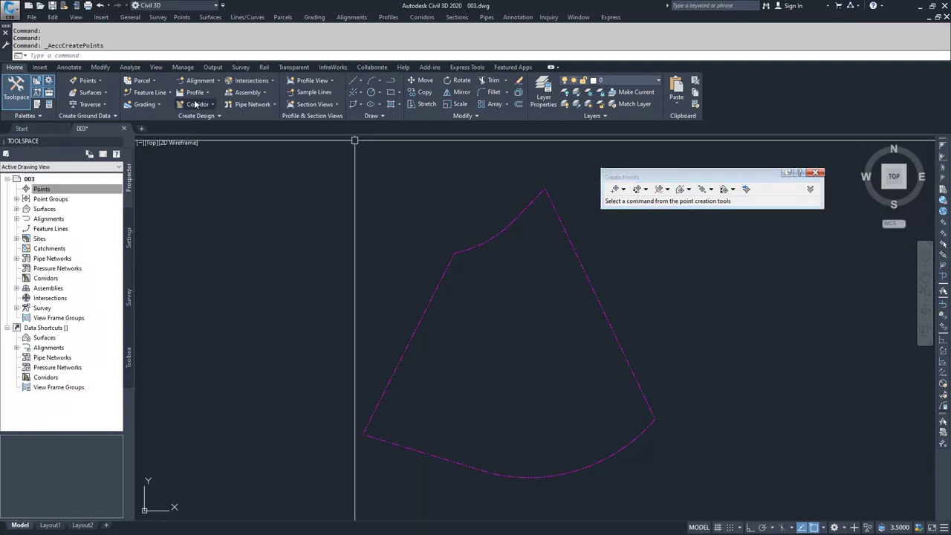
{"action": "left_click", "coordinate": [98, 81]}
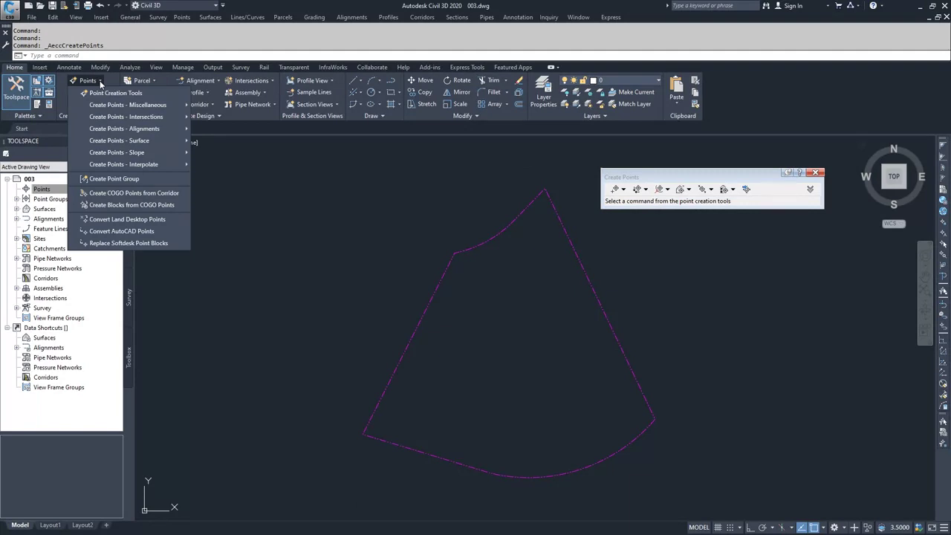
{"action": "left_click", "coordinate": [100, 83]}
{"action": "left_click", "coordinate": [100, 83]}
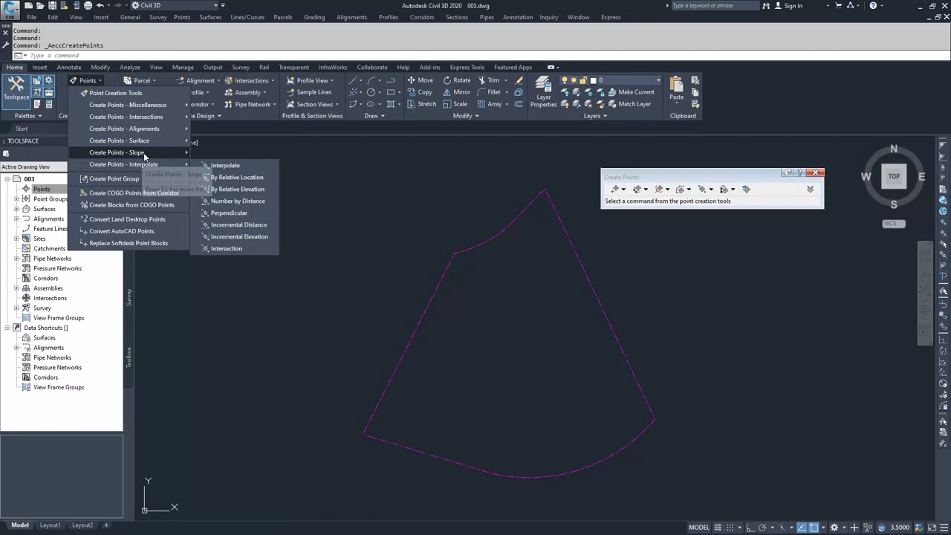
{"action": "mouse_move", "coordinate": [117, 153]}
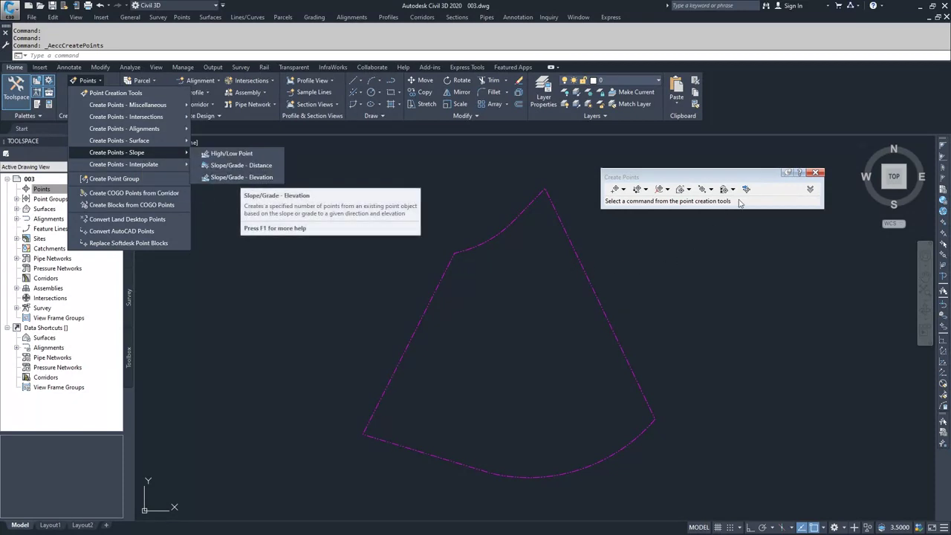
{"action": "left_click", "coordinate": [755, 180]}
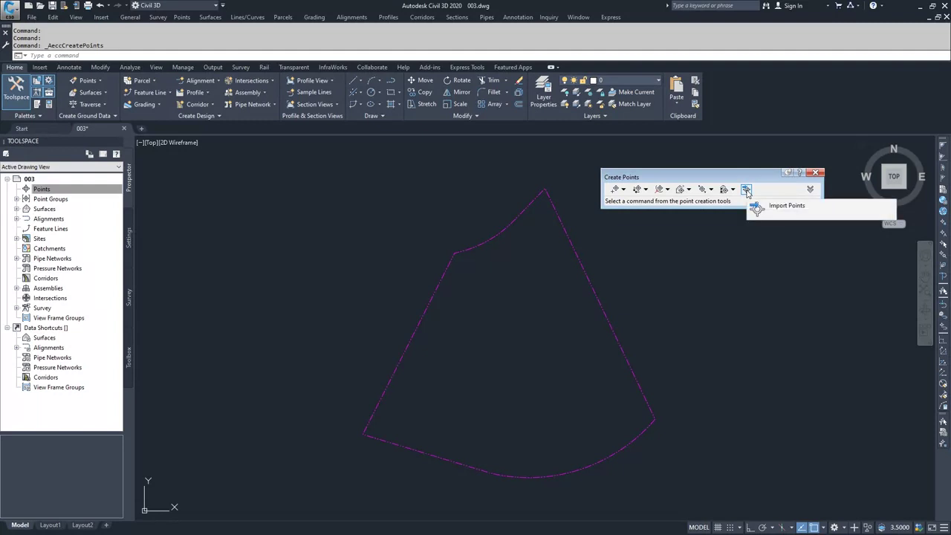
- Show the Create Points method list with Manual and Geodetic Direction and Distance
{"action": "left_click", "coordinate": [625, 191]}
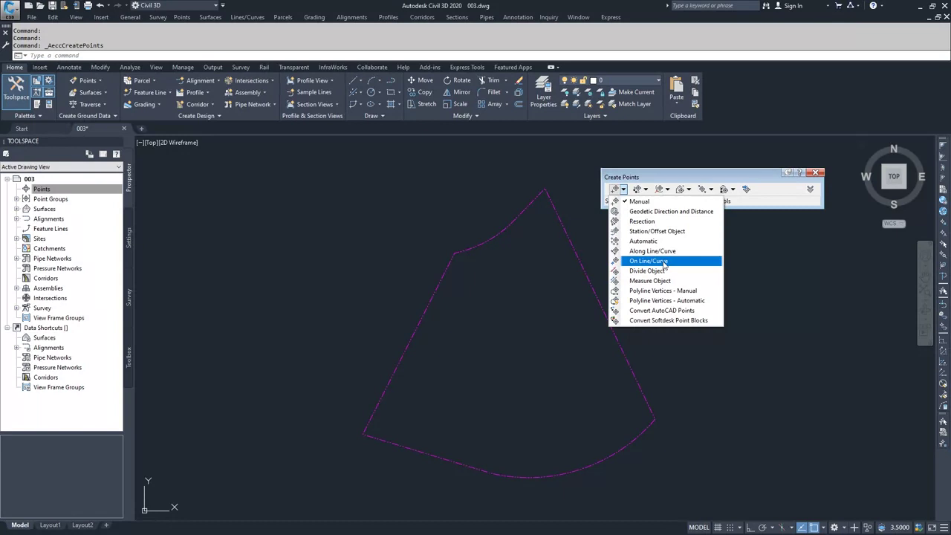
{"action": "left_click", "coordinate": [99, 78]}
{"action": "left_click", "coordinate": [99, 78]}
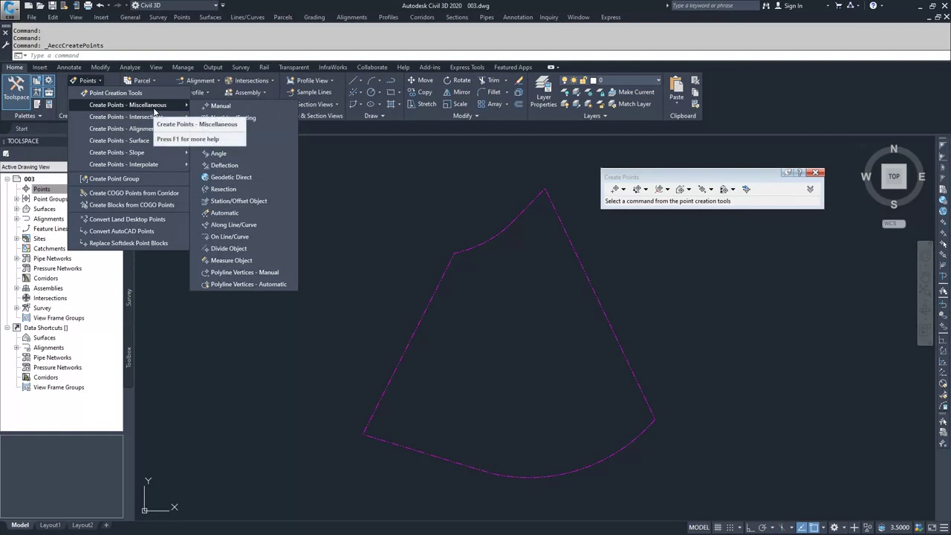
{"action": "mouse_move", "coordinate": [126, 117]}
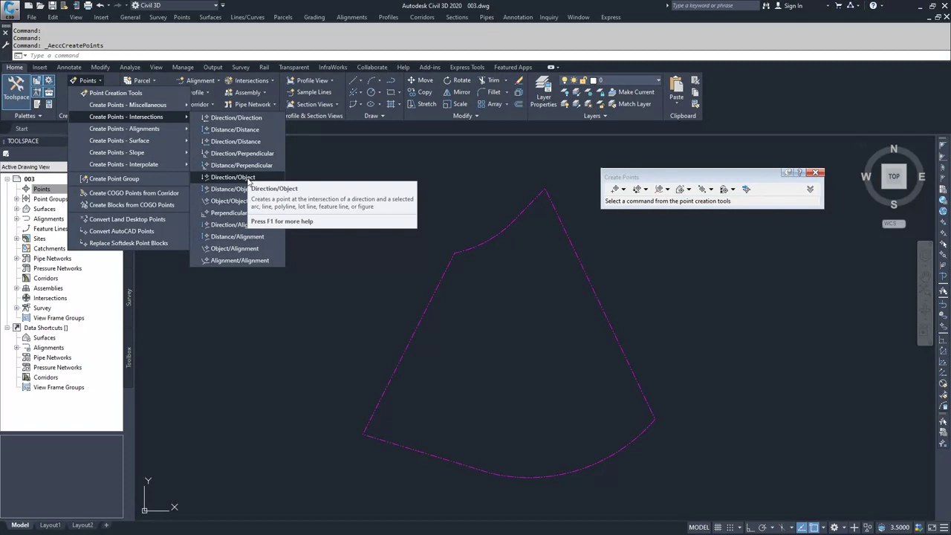
{"action": "left_click", "coordinate": [638, 177]}
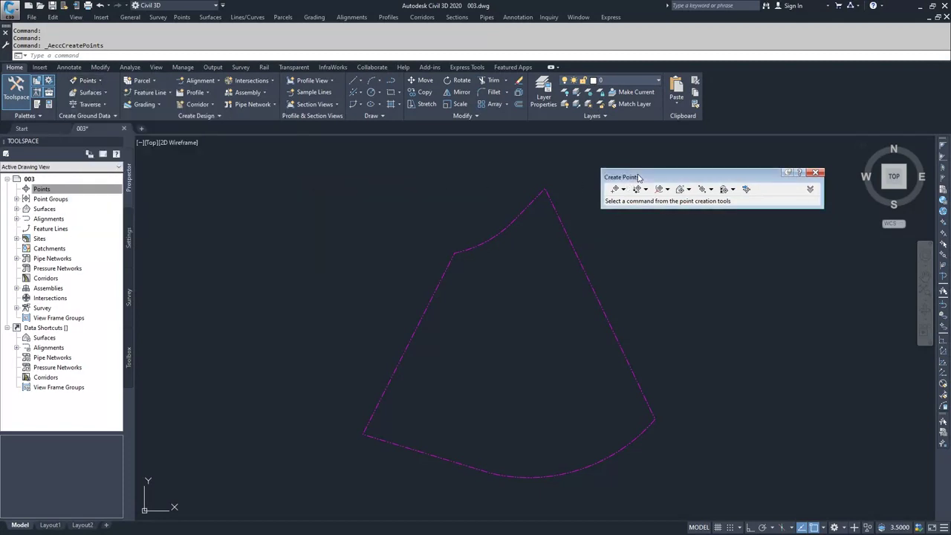
- Manually place a CALC point at the upper arc's left endpoint with 0 elevation
{"action": "left_click", "coordinate": [623, 190]}
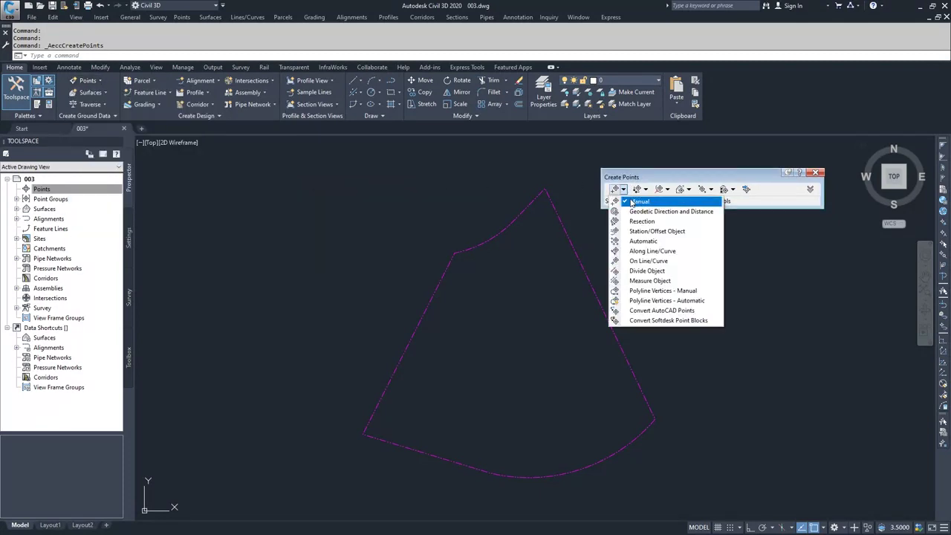
{"action": "left_click", "coordinate": [638, 202]}
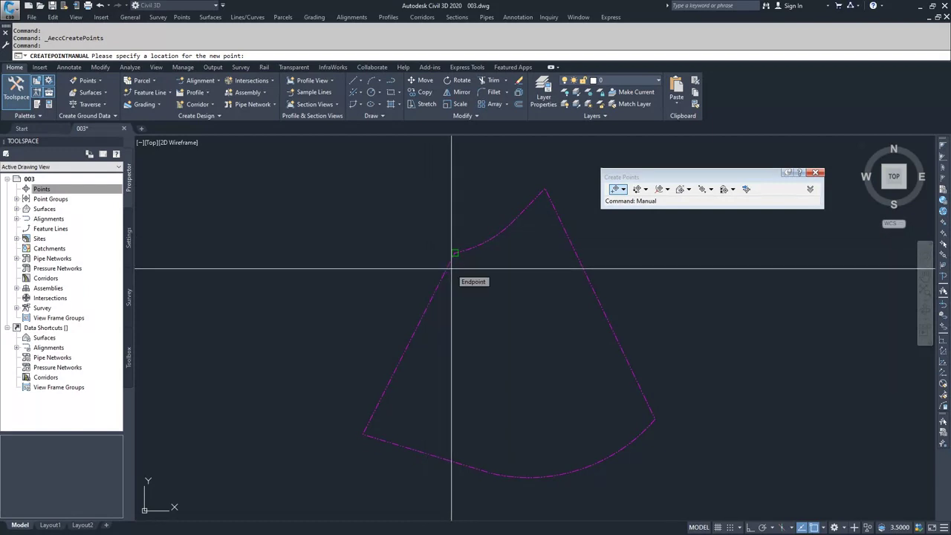
{"action": "left_click", "coordinate": [452, 268]}
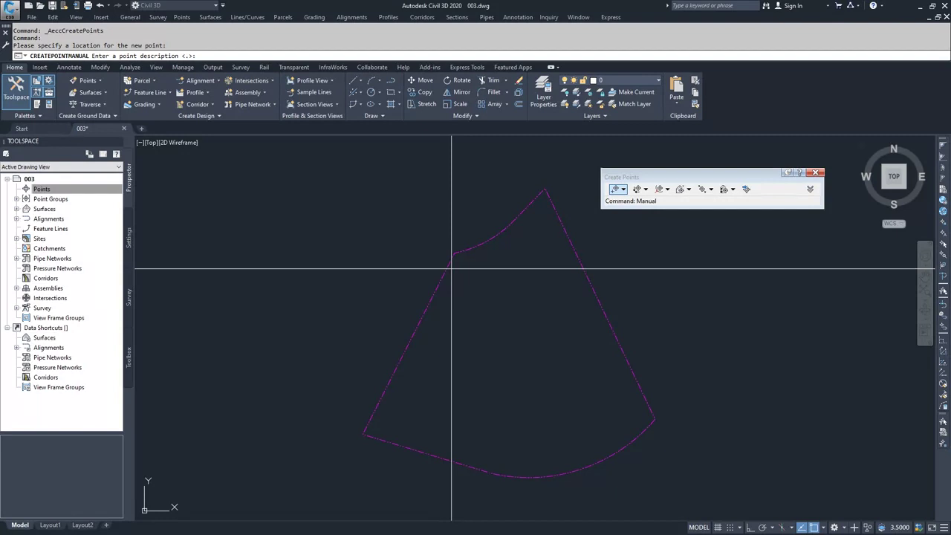
{"action": "type", "text": "CA"}
{"action": "type", "text": "LC"}
{"action": "key", "text": "Return"}
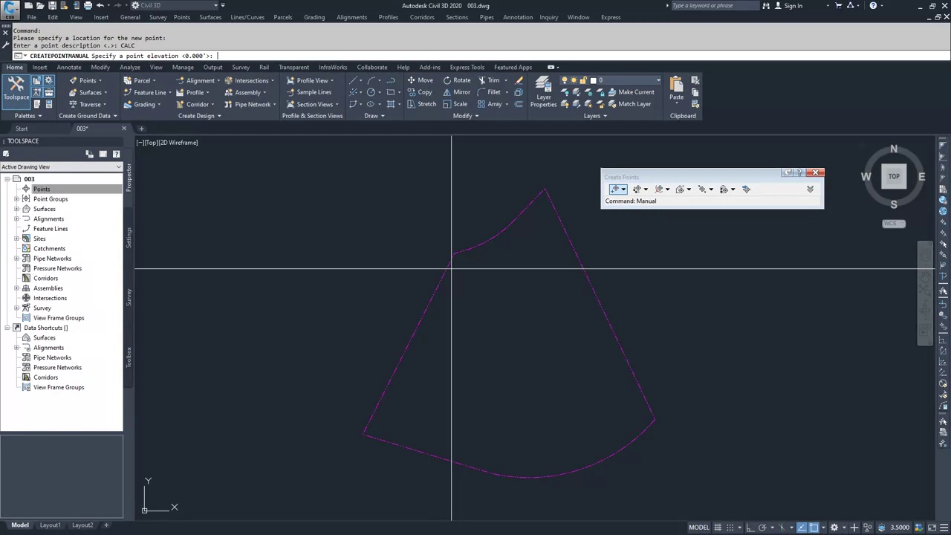
{"action": "key", "text": "Return"}
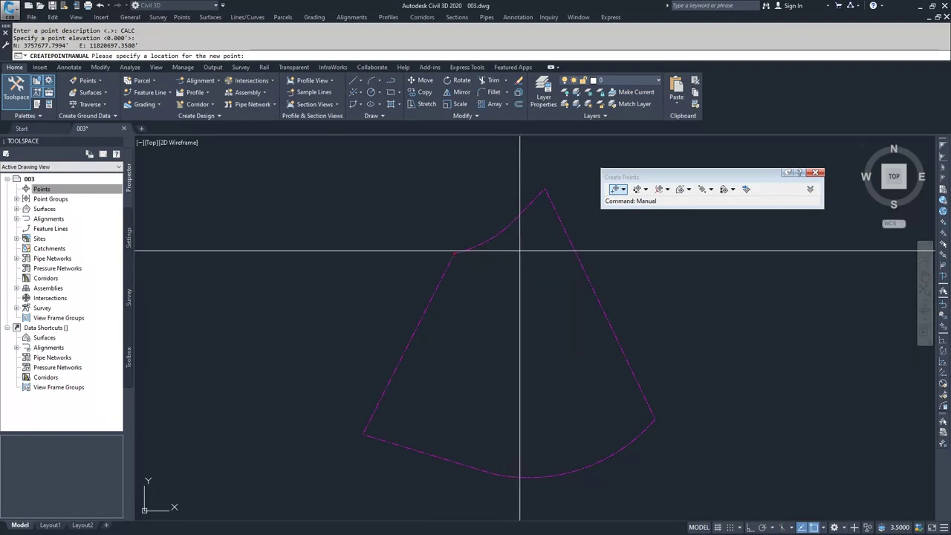
- Snap CALC points to the apex, right and lower-left endpoints at default elevation
{"action": "left_click", "coordinate": [535, 197]}
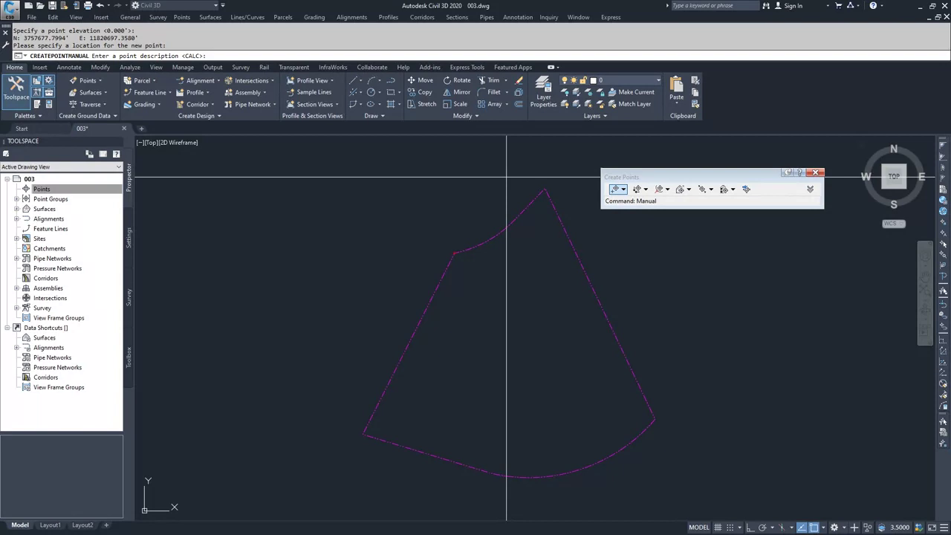
{"action": "key", "text": "Return"}
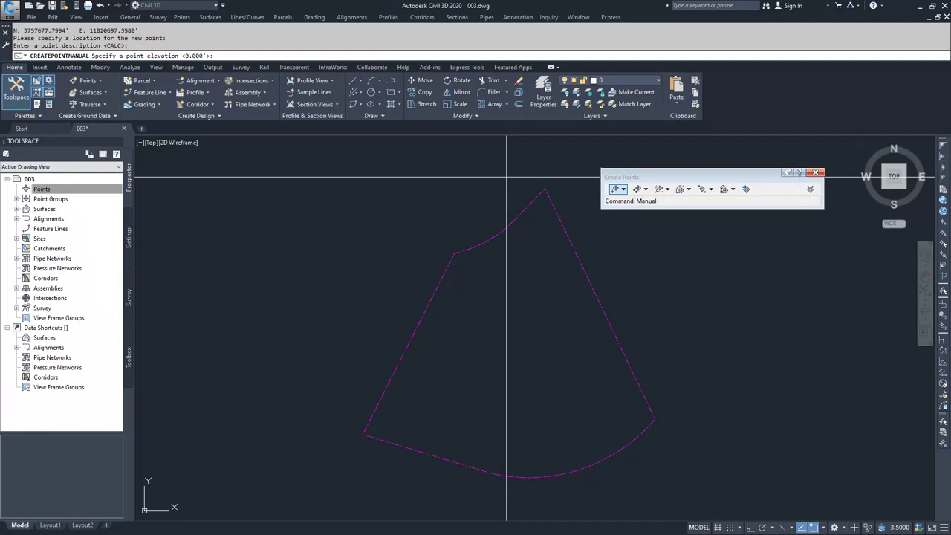
{"action": "key", "text": "Return"}
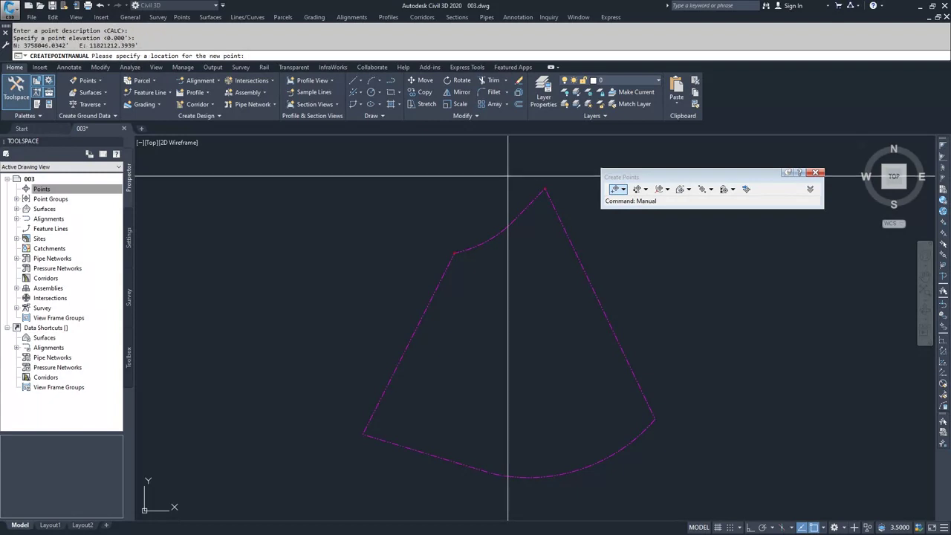
{"action": "left_click", "coordinate": [630, 361]}
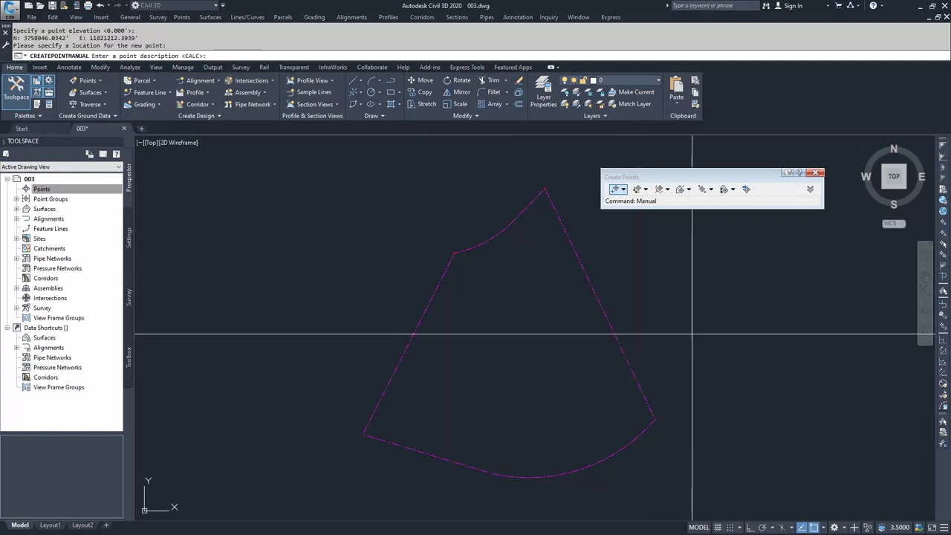
{"action": "key", "text": "Return"}
{"action": "key", "text": "Return"}
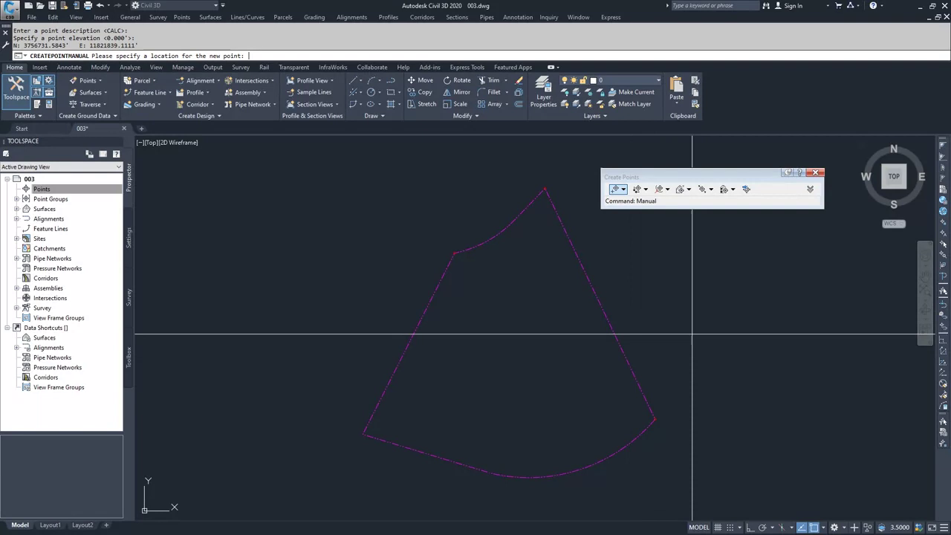
{"action": "left_click", "coordinate": [372, 436]}
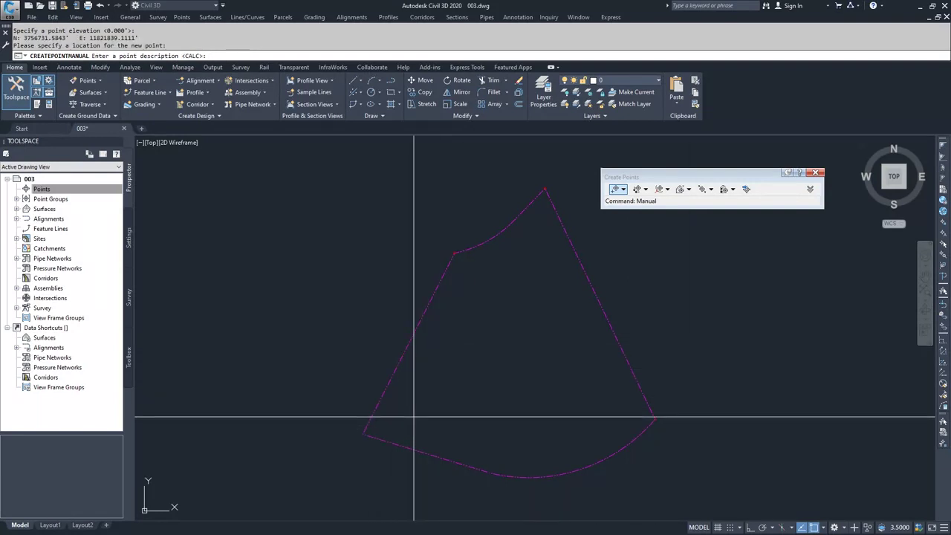
{"action": "key", "text": "Return"}
{"action": "key", "text": "Return"}
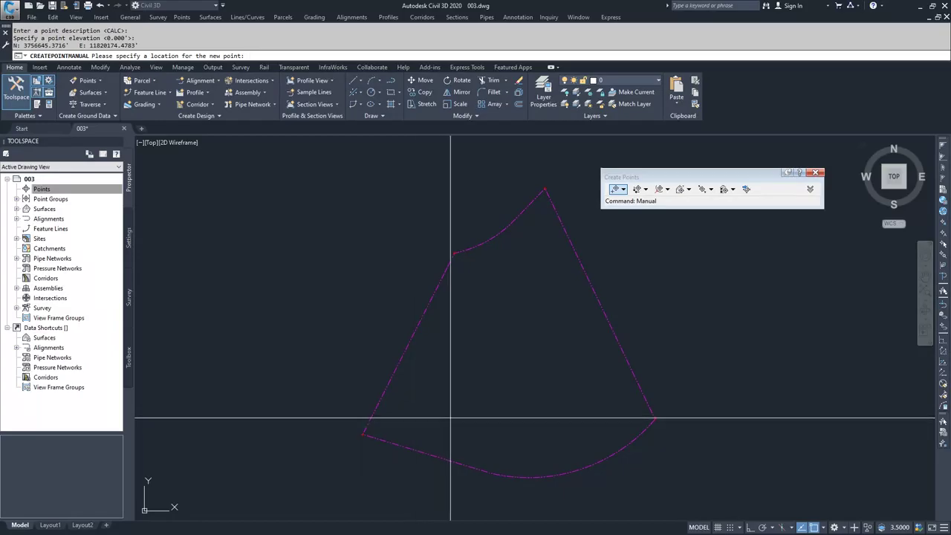